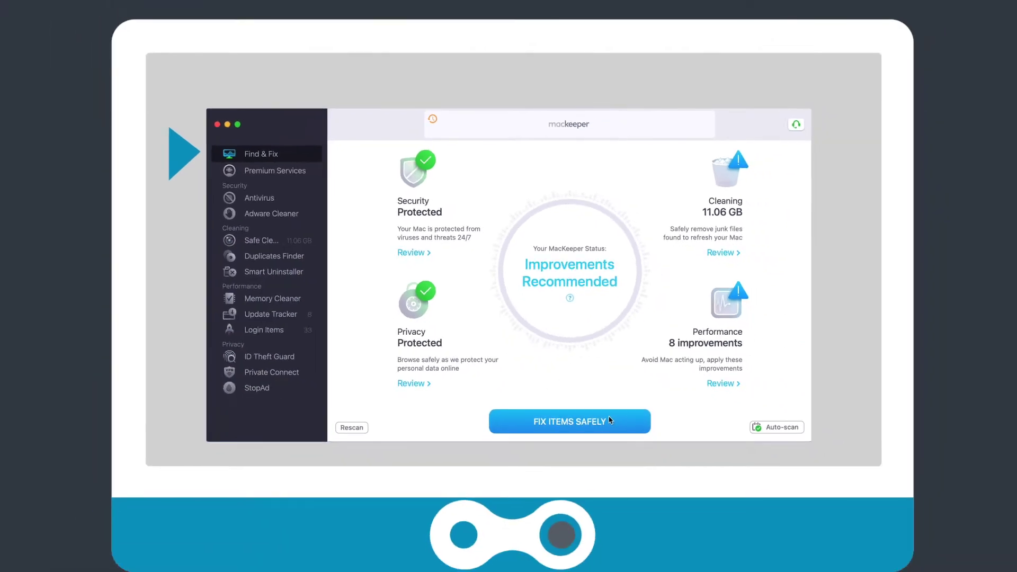
Step: Show the Antivirus page with real-time protection on and database updated 16 May 2021
left_click(259, 198)
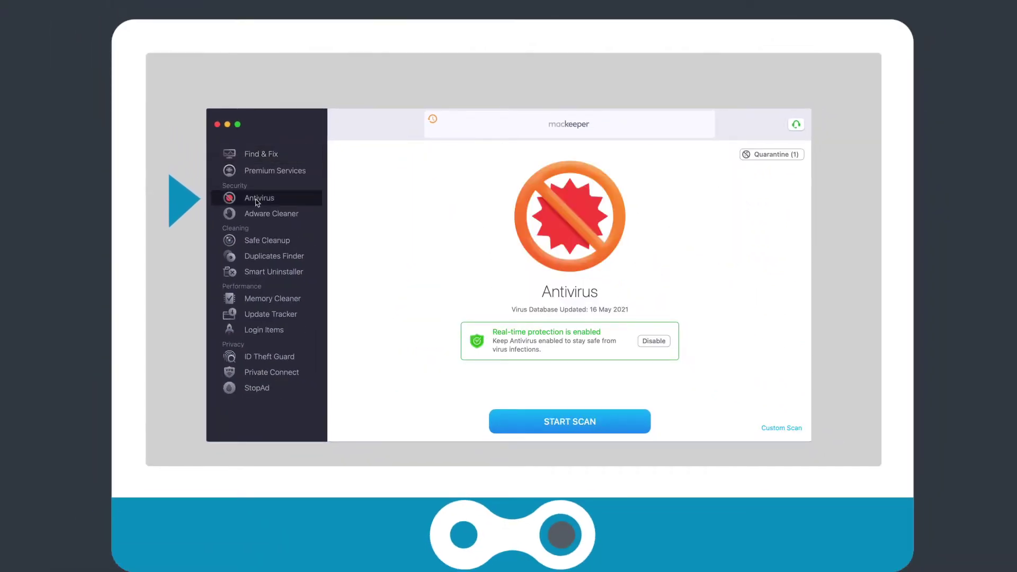
Step: Run an antivirus scan finding no threats, then move to Adware Cleaner
left_click(569, 421)
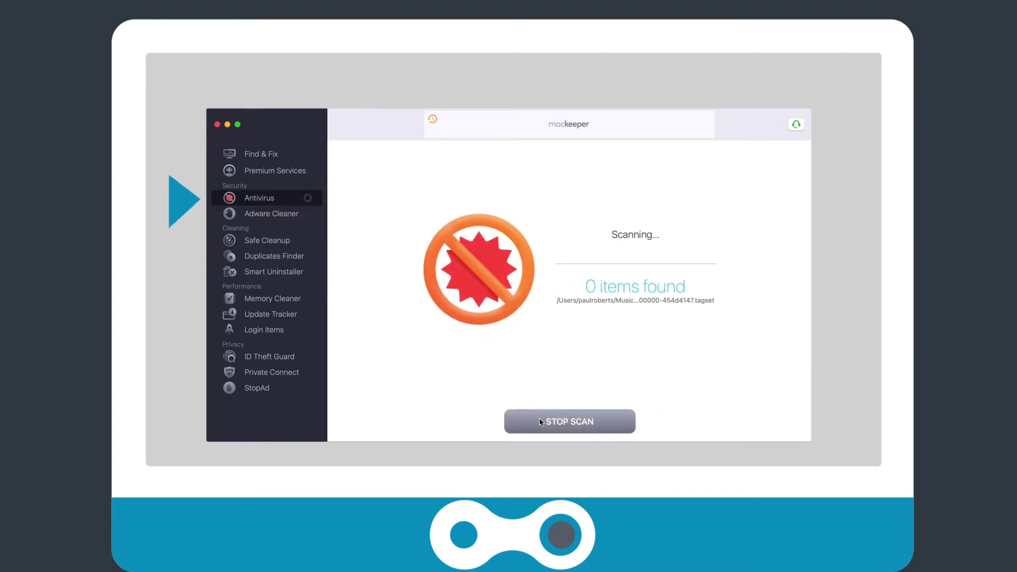
left_click(605, 424)
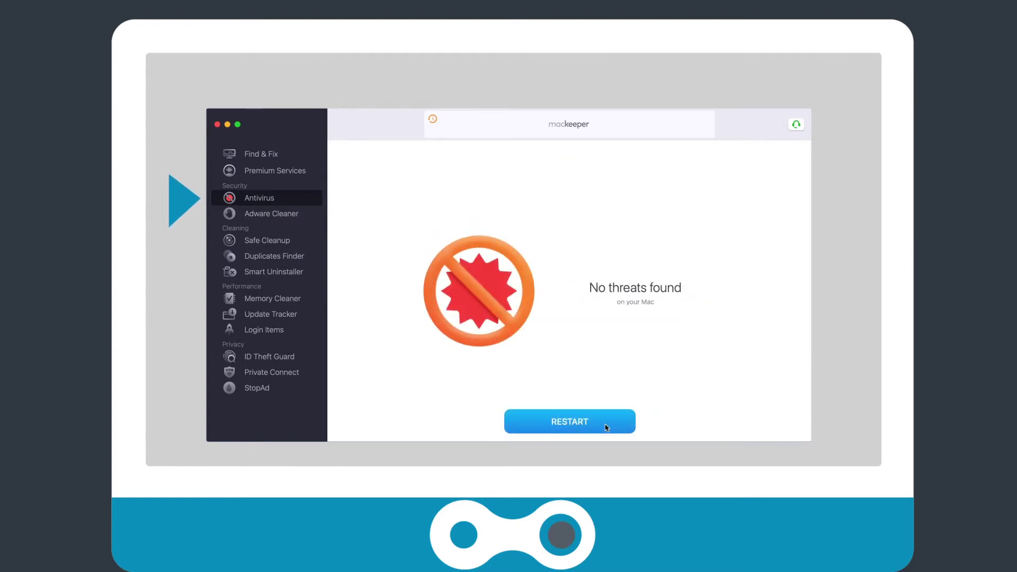
left_click(287, 215)
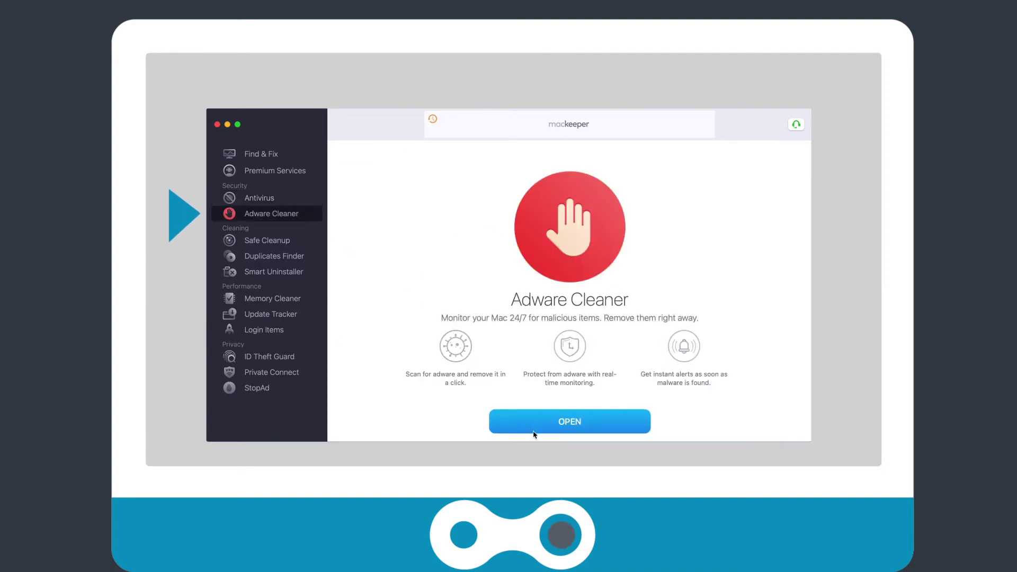
Step: Run an adware scan finding 0 items, then move to Safe Cleanup
left_click(577, 422)
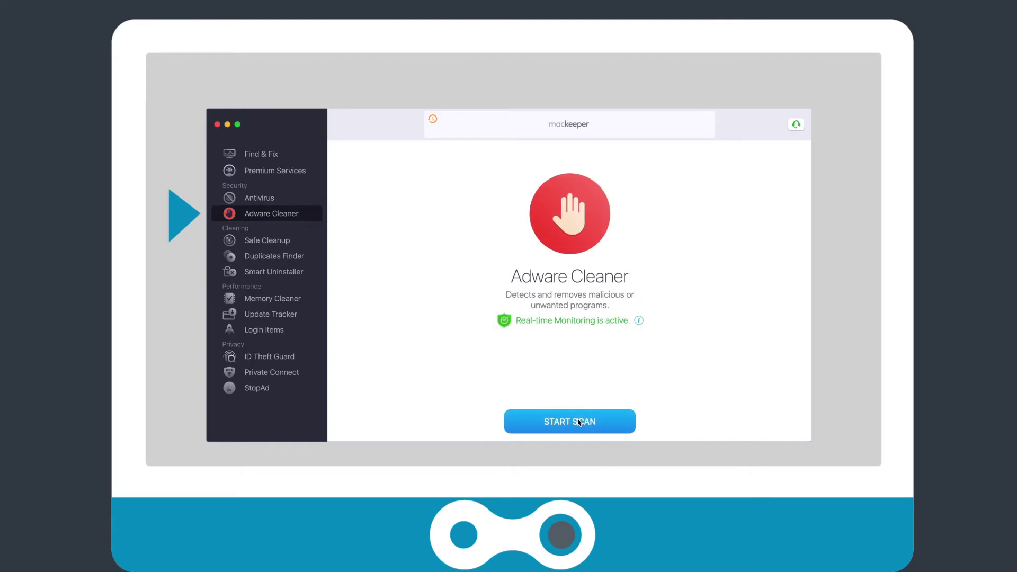
left_click(578, 423)
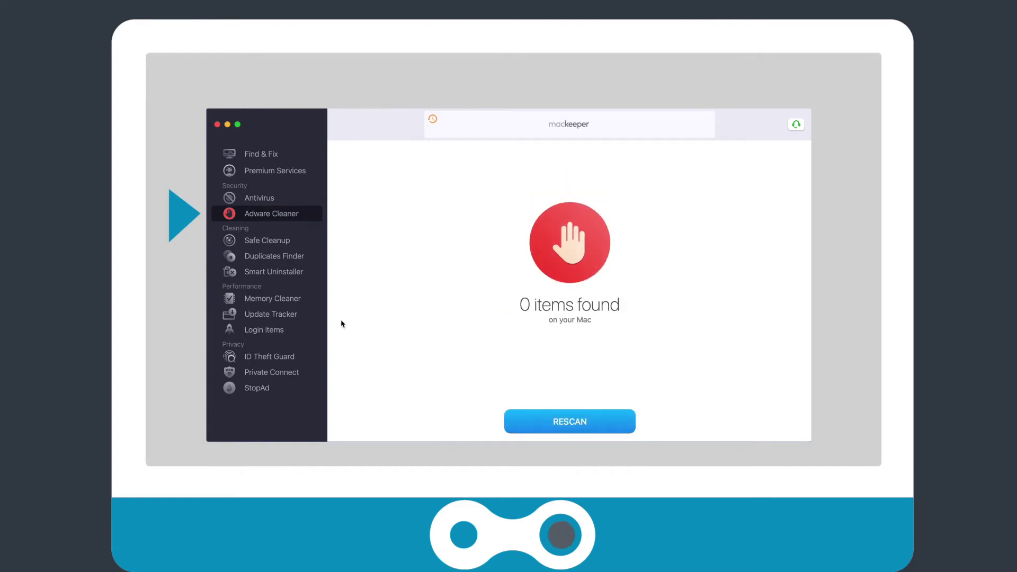
left_click(251, 241)
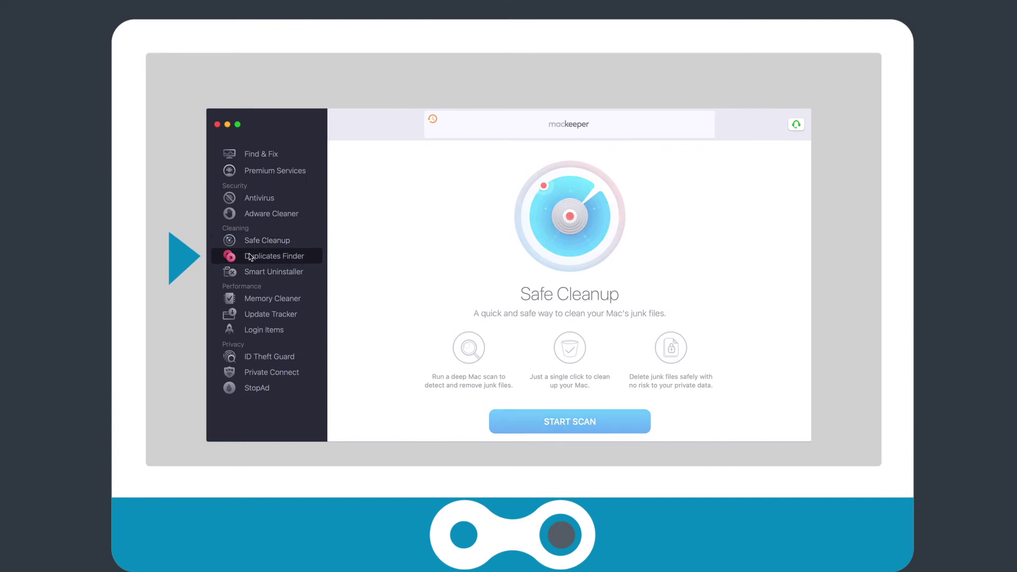
Step: Visit Duplicates Finder and uninstall one 108 KB leftover item with Smart Uninstaller
left_click(274, 256)
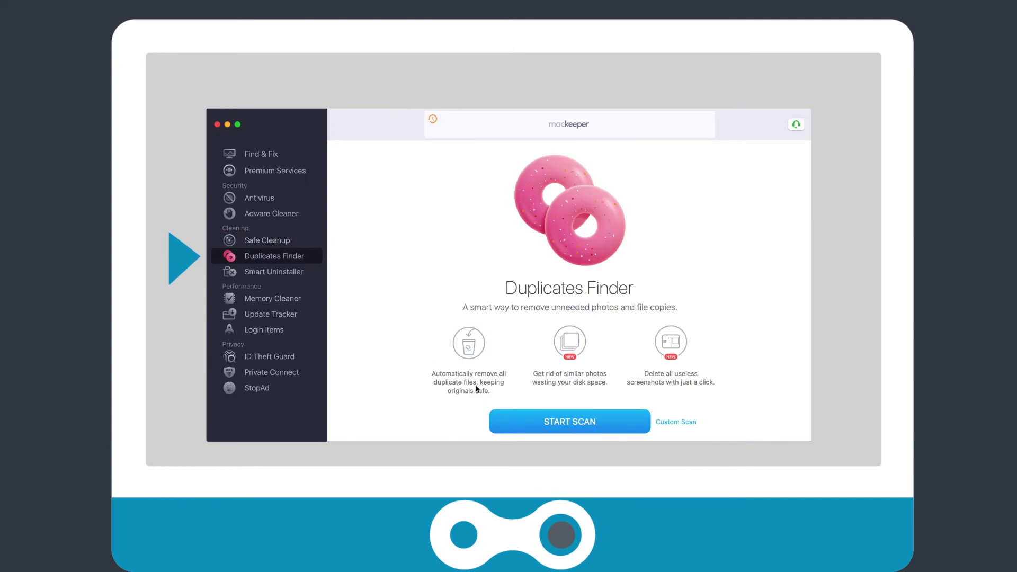
left_click(547, 421)
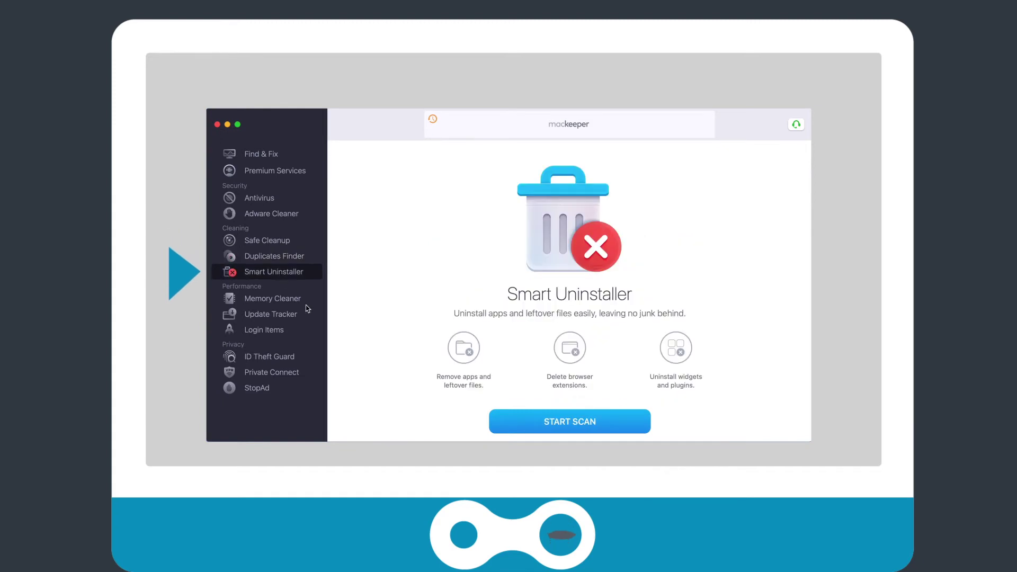
left_click(549, 430)
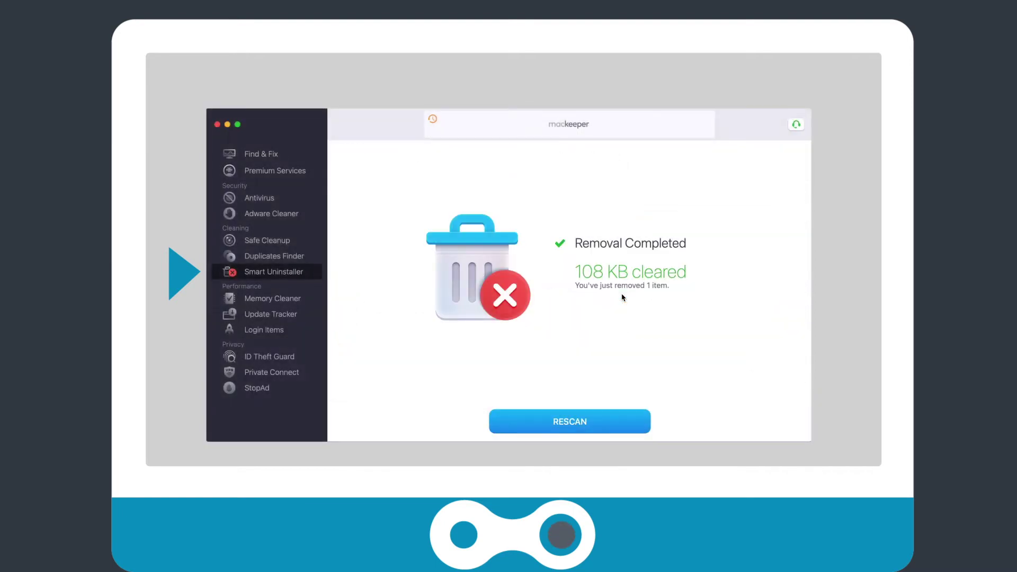
Step: Clean memory with Memory Cleaner, leaving 22.78 GB available
left_click(285, 301)
left_click(568, 421)
left_click(629, 427)
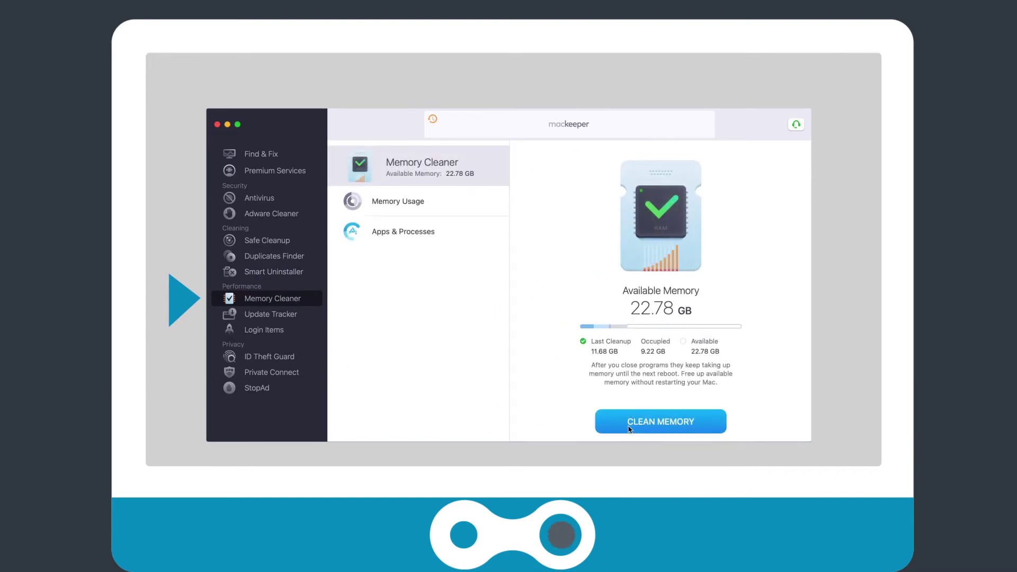
Step: Scan with Update Tracker, finding 6 app updates
left_click(290, 316)
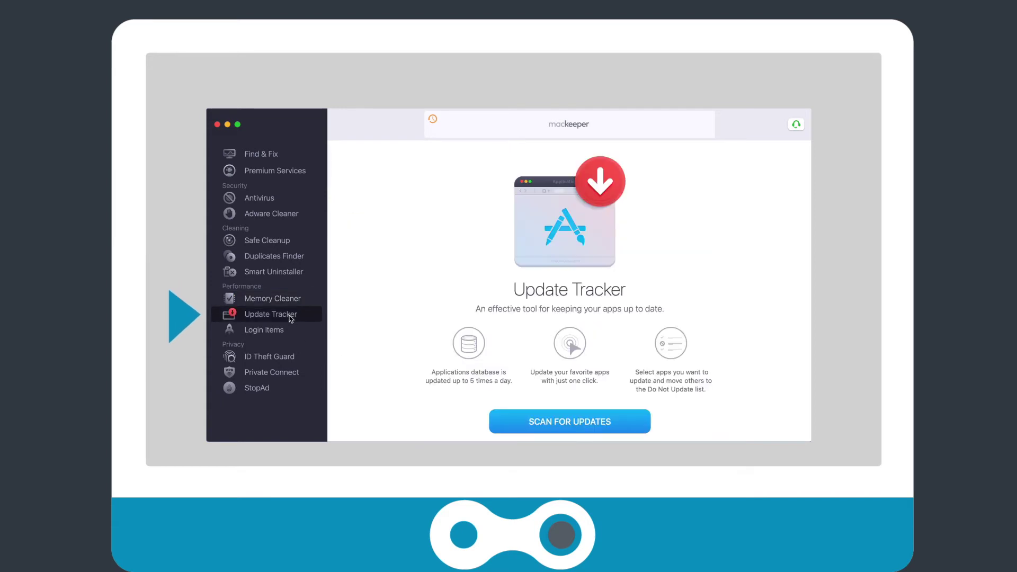
left_click(515, 419)
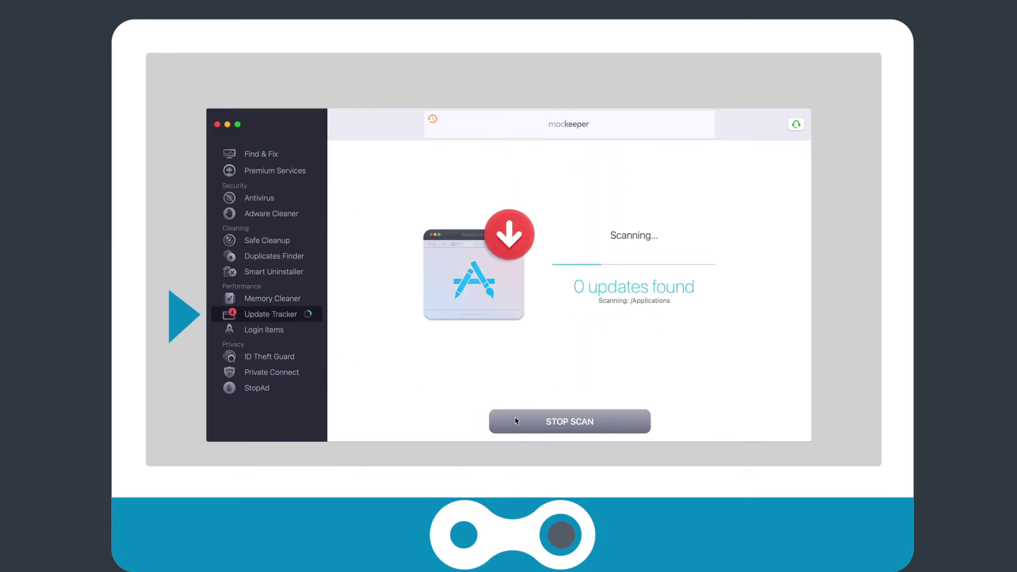
Step: Scan Login Items removing 1 startup item, then show ID Theft Guard with no breaches
left_click(263, 330)
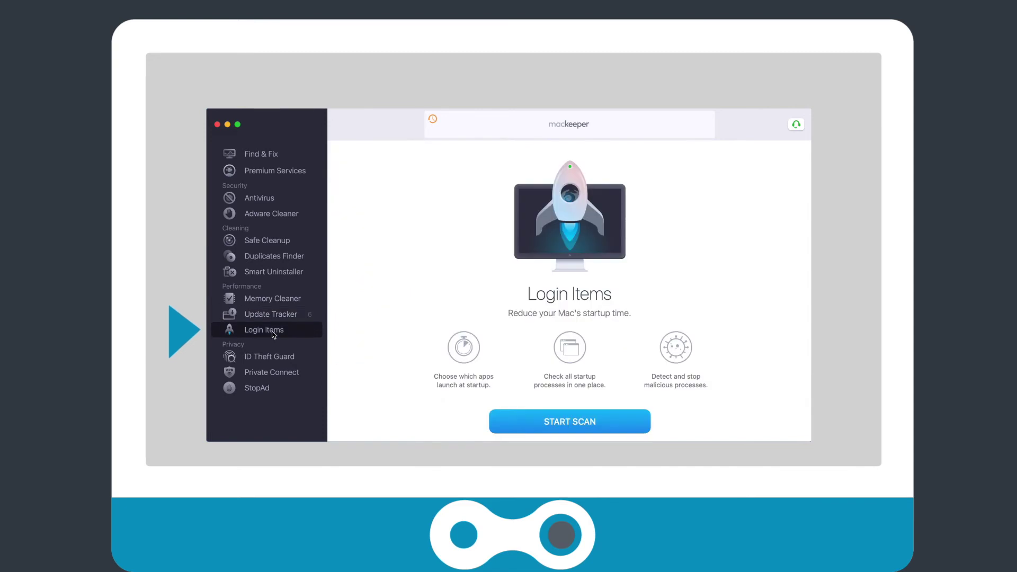
left_click(541, 422)
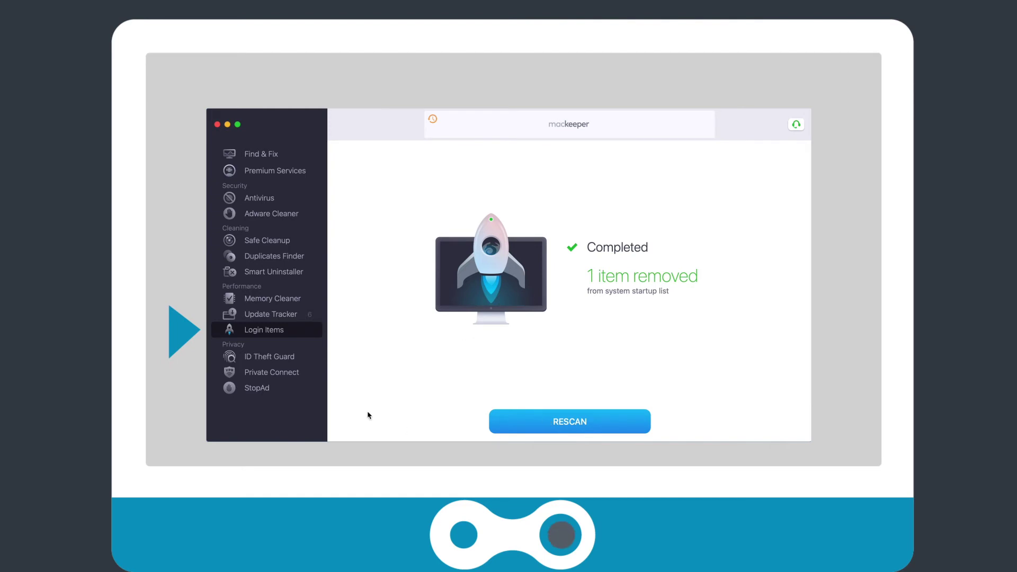
left_click(275, 358)
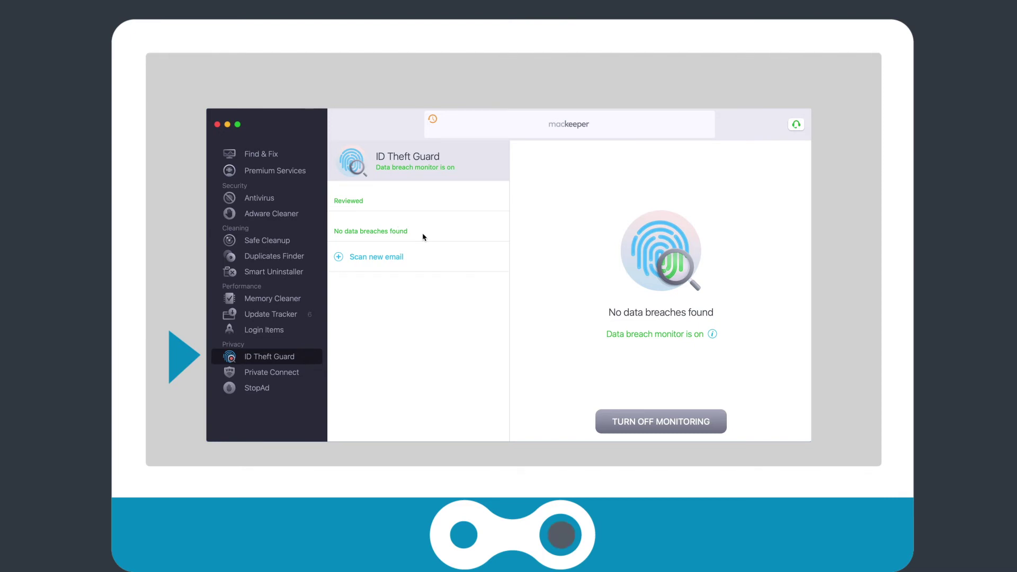
Step: Review both email entries confirming no breaches, then show the VPN Private Connect page
left_click(413, 204)
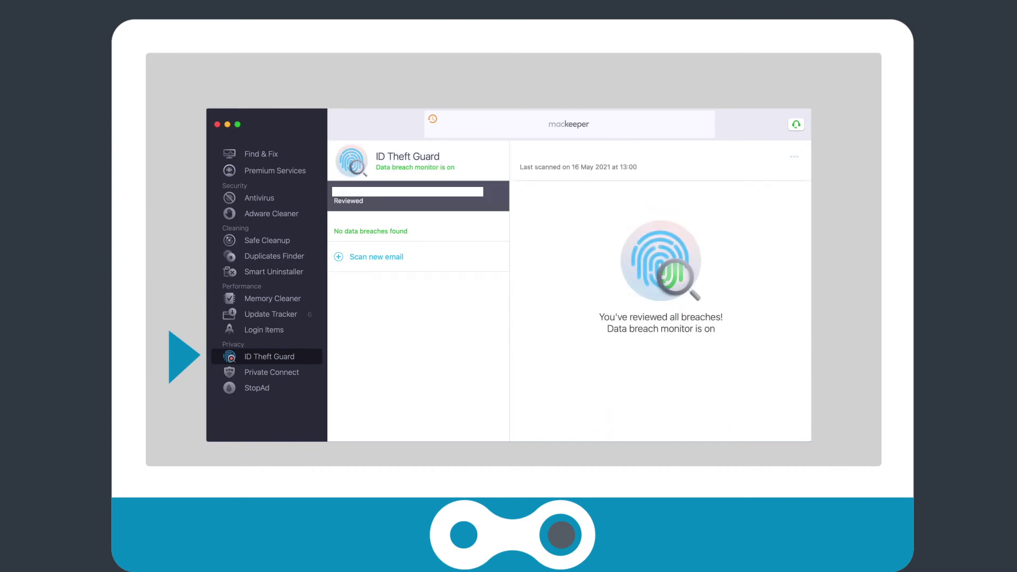
left_click(407, 230)
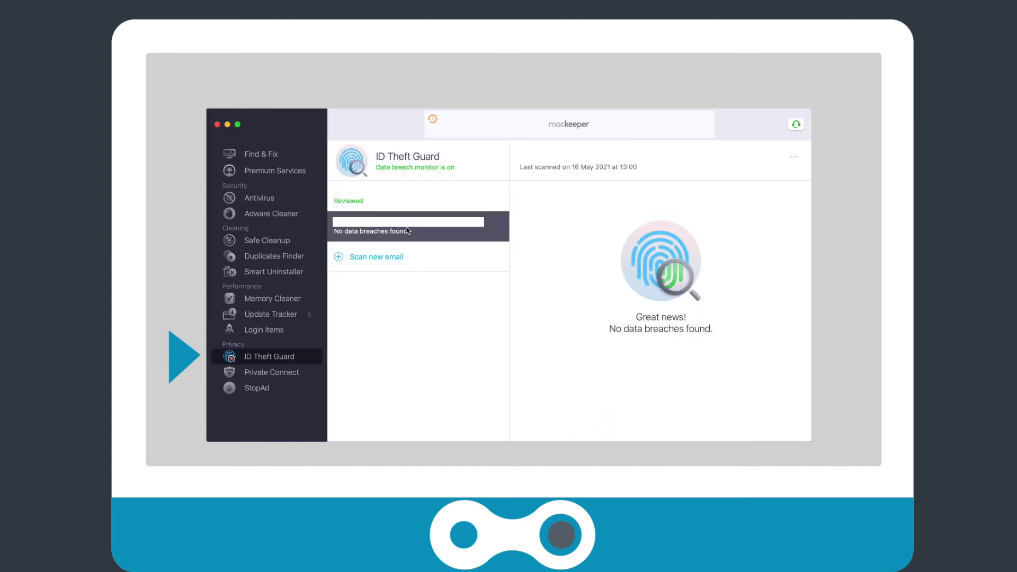
left_click(270, 373)
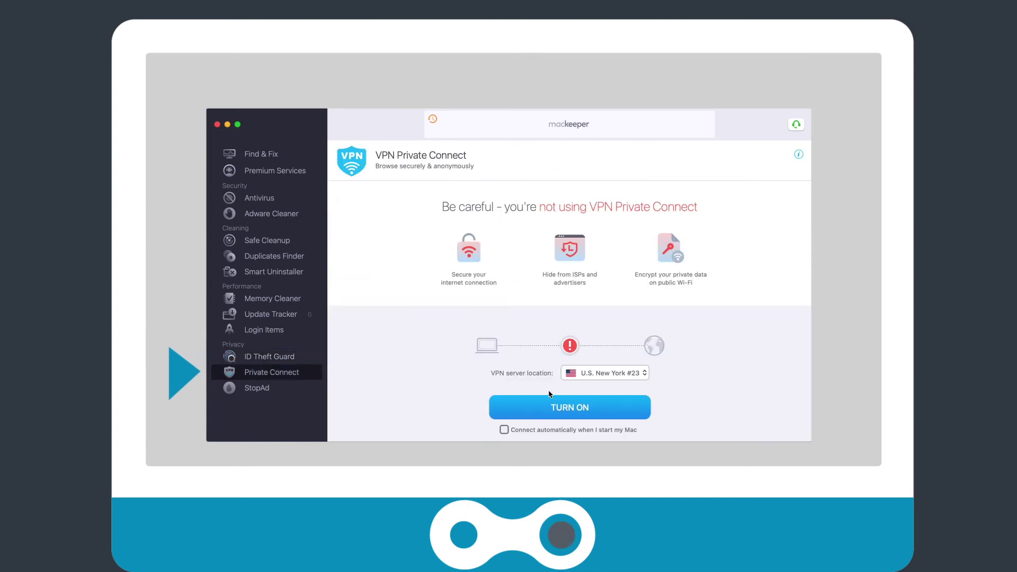
Step: Connect the VPN through the Brazil #2 server, then show StopAd with ad blocking enabled
left_click(647, 373)
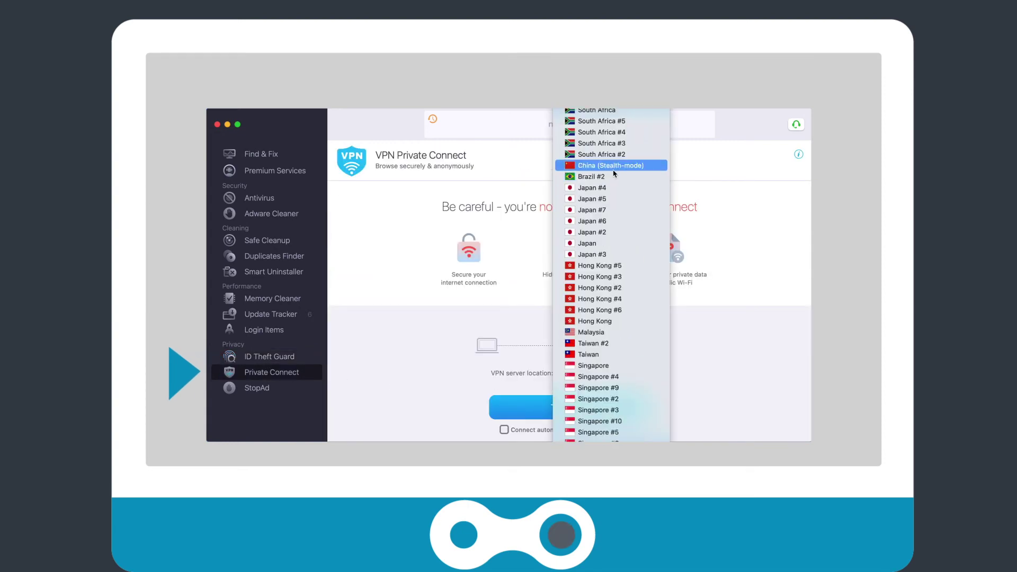
left_click(612, 173)
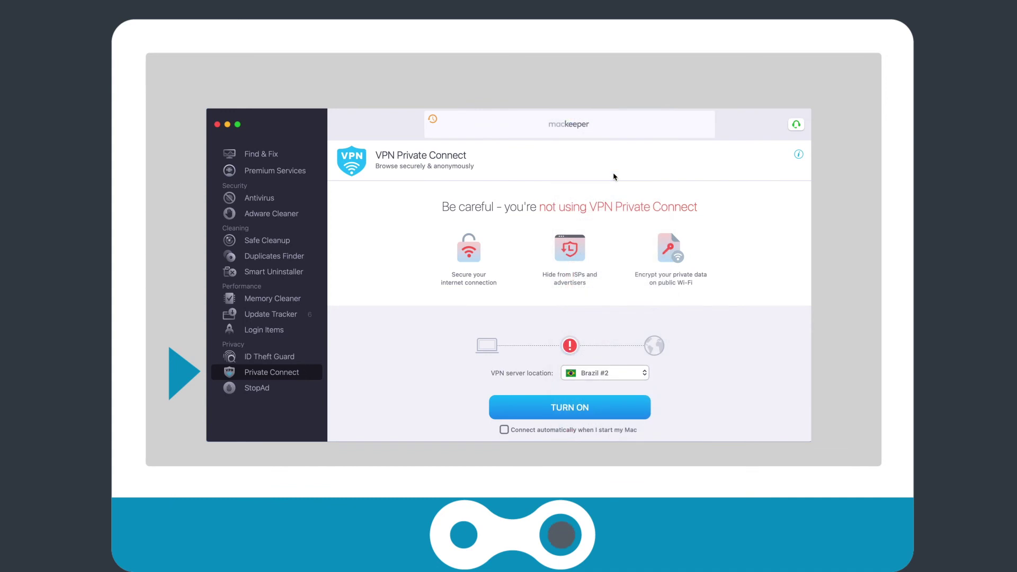
left_click(564, 407)
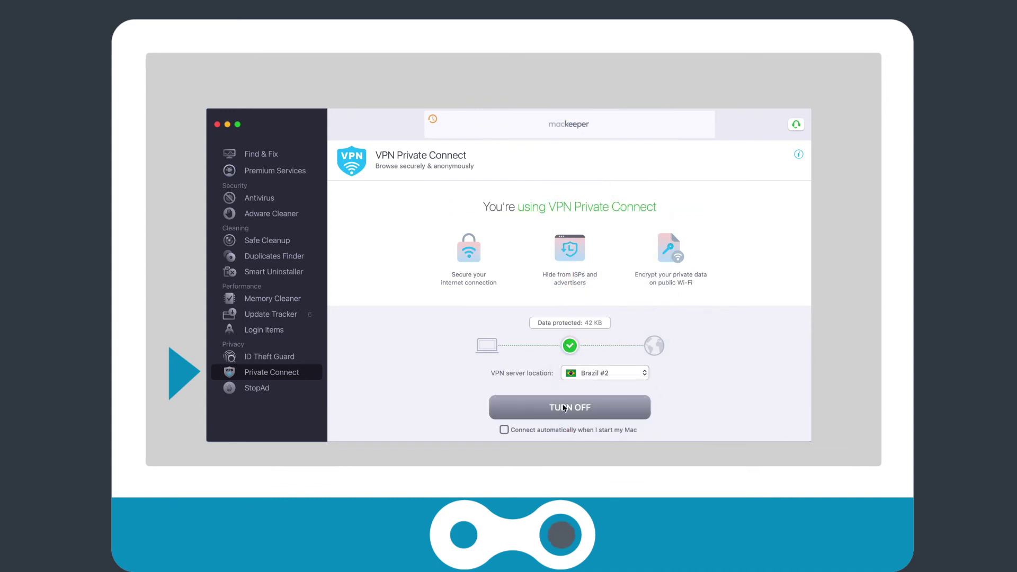
left_click(268, 390)
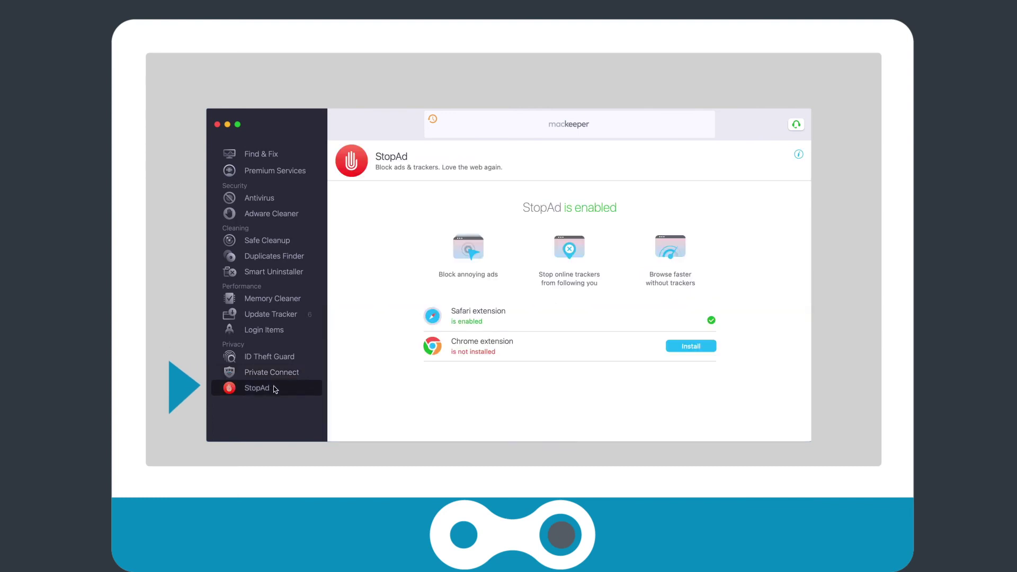